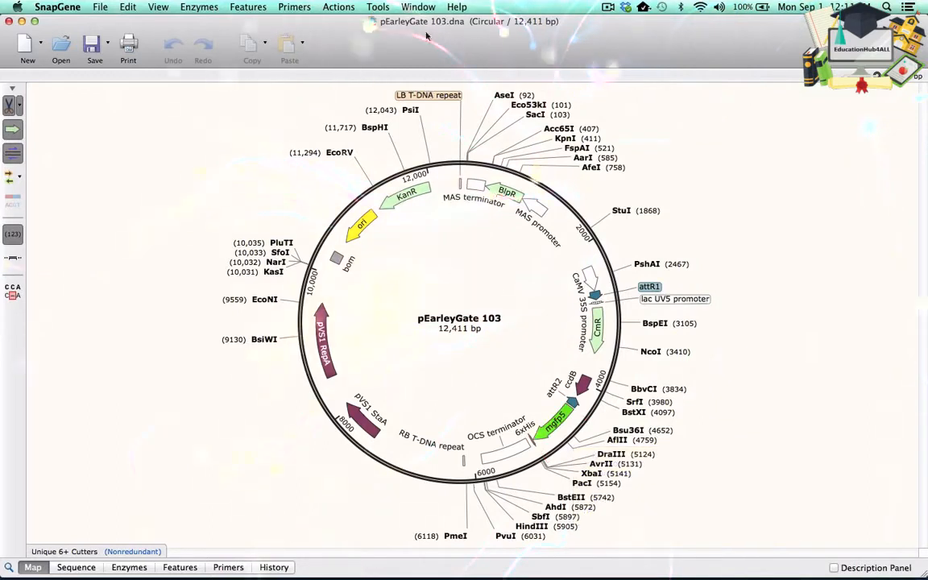
- Bring the HDT1.dna sequence forward and start a Gateway BP Cloning from it
click(421, 6)
click(423, 56)
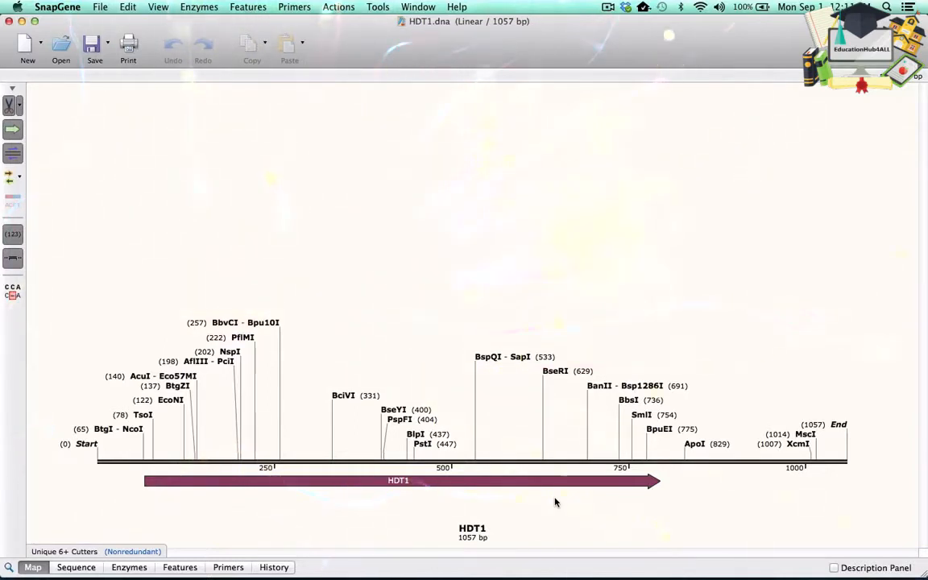
click(338, 6)
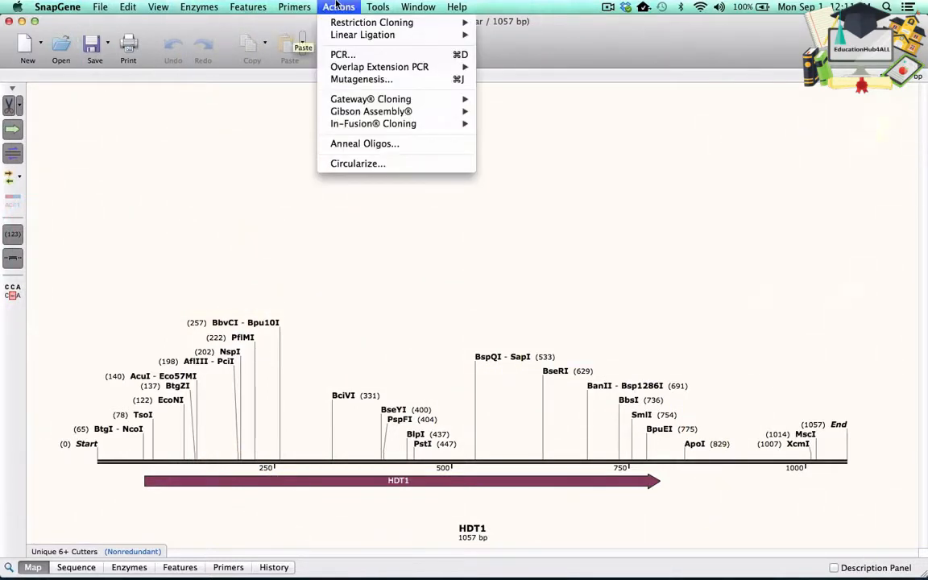
mouse_move(373, 99)
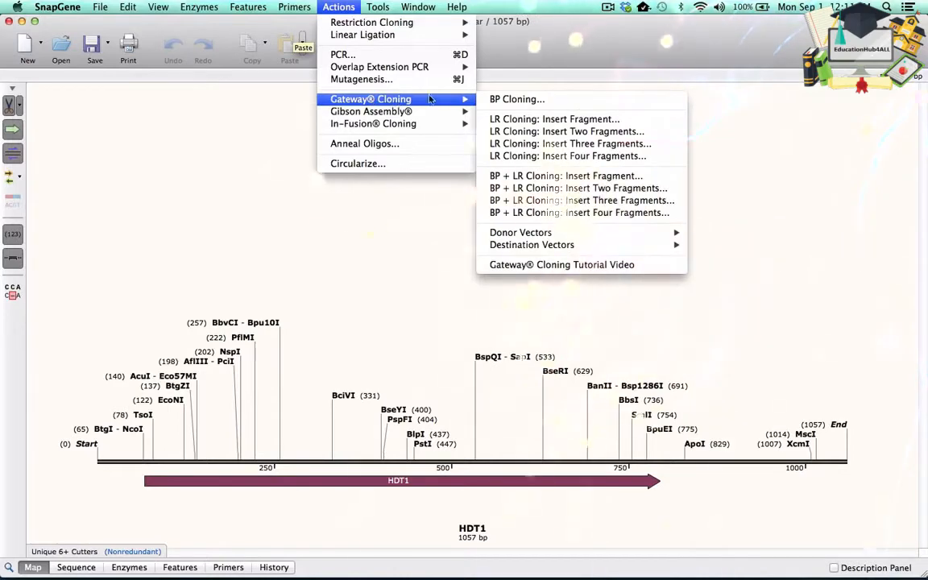
click(512, 99)
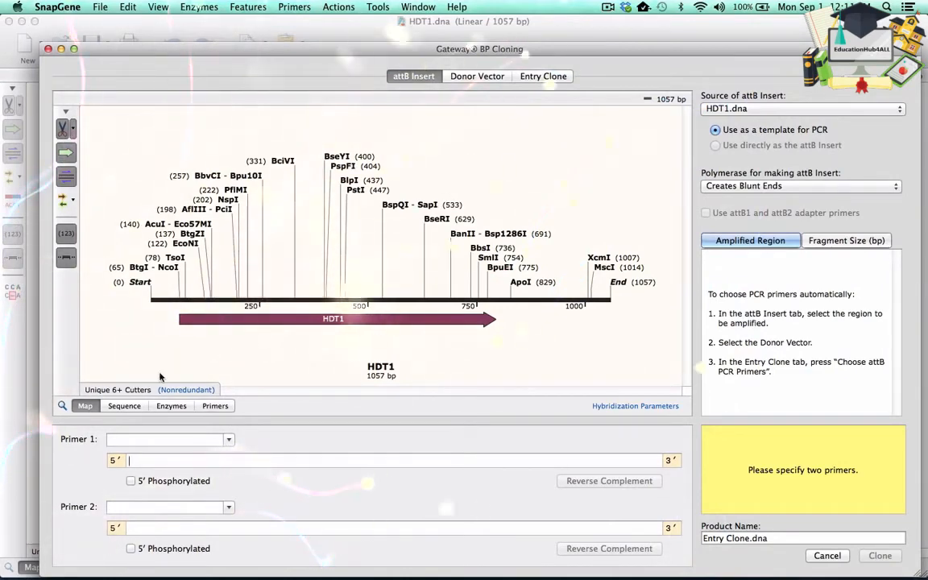
- Select the HDT1 coding region 67..792 in the sequence as the attB insert region to amplify
click(125, 405)
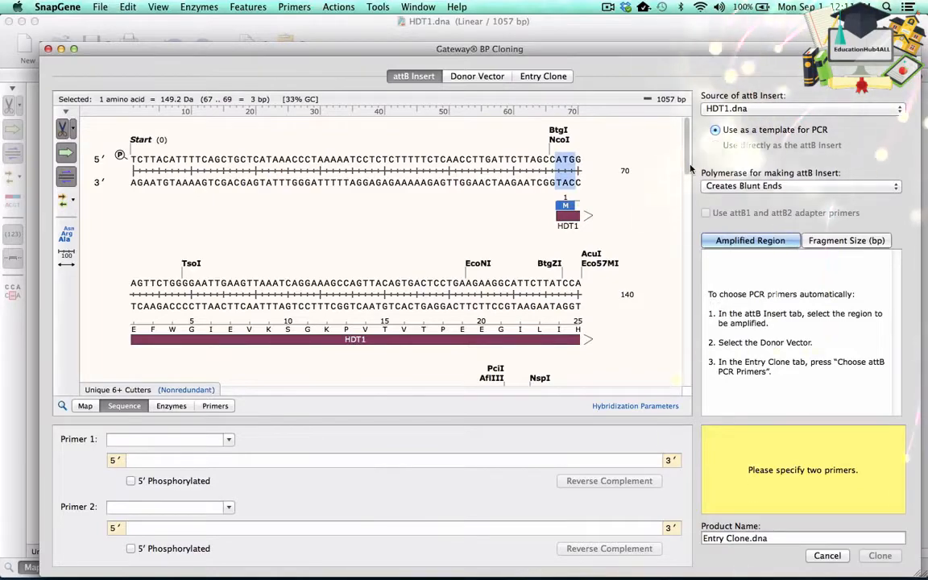
drag(688, 176, 704, 348)
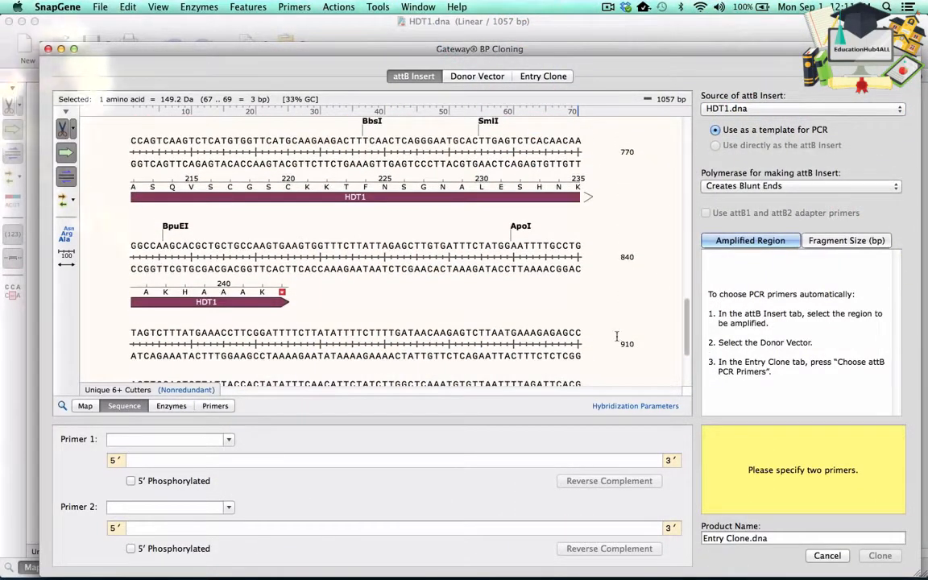
shift+click(261, 293)
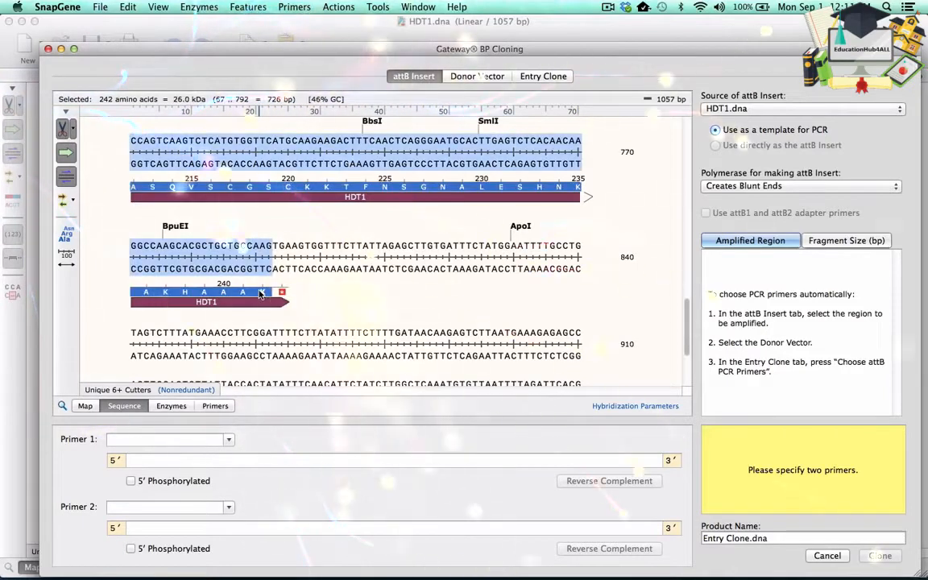
click(87, 406)
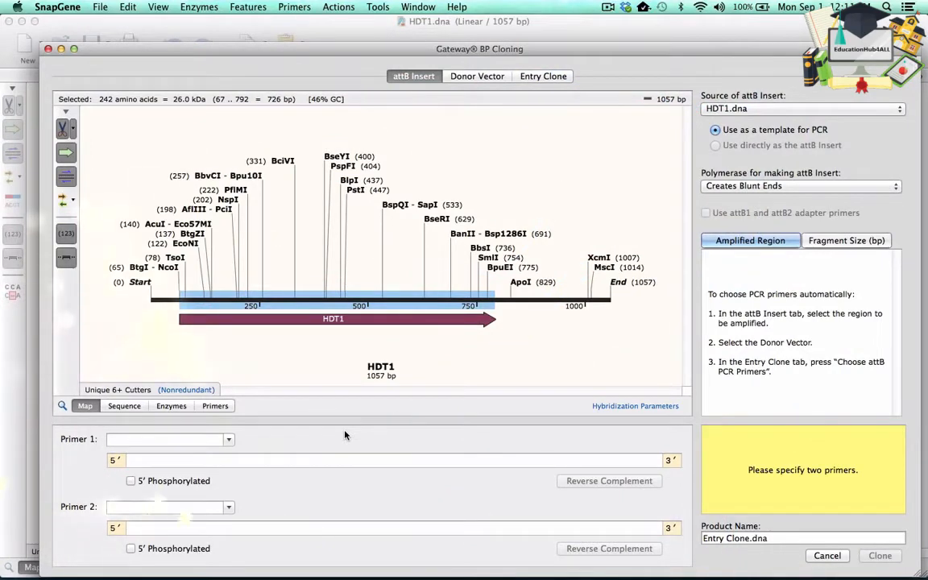
- Choose the standard donor vector pDONR™221 for the BP reaction
click(482, 77)
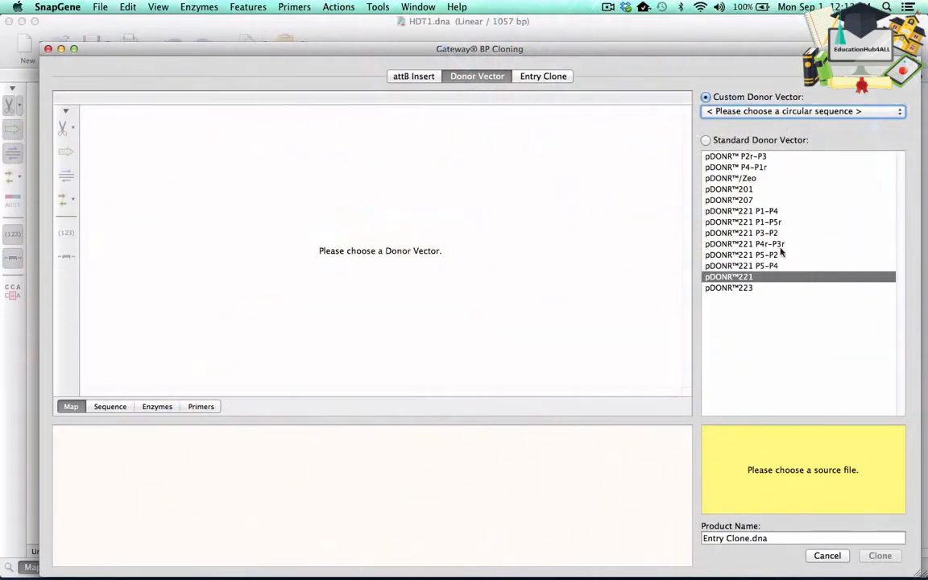
click(766, 279)
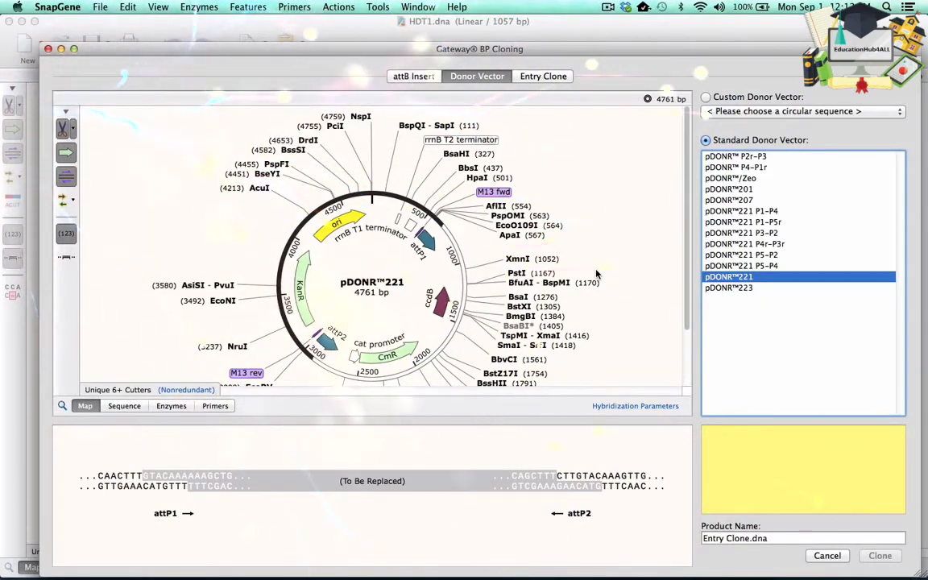
- Generate attB PCR primers automatically for the entry clone with a target Tm of 60 °C
click(533, 76)
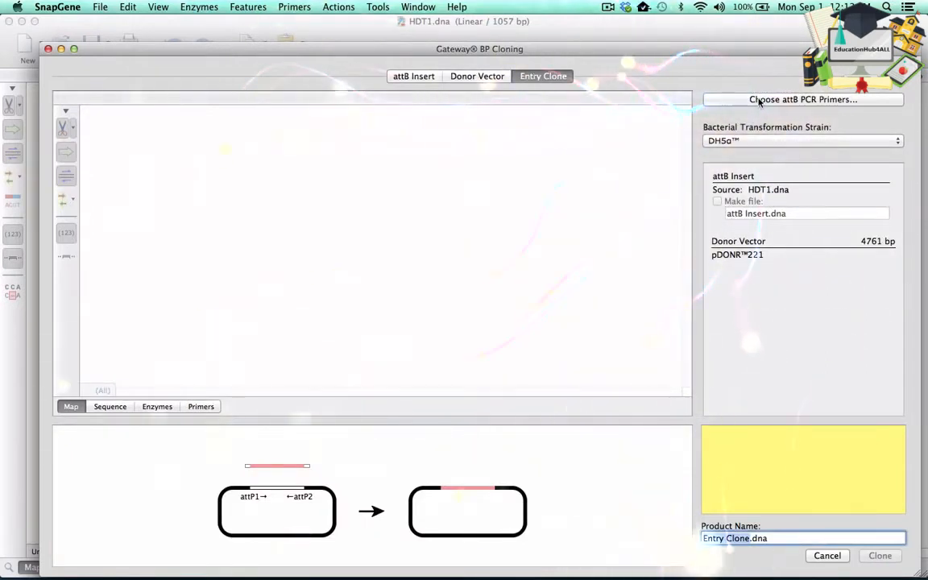
click(759, 99)
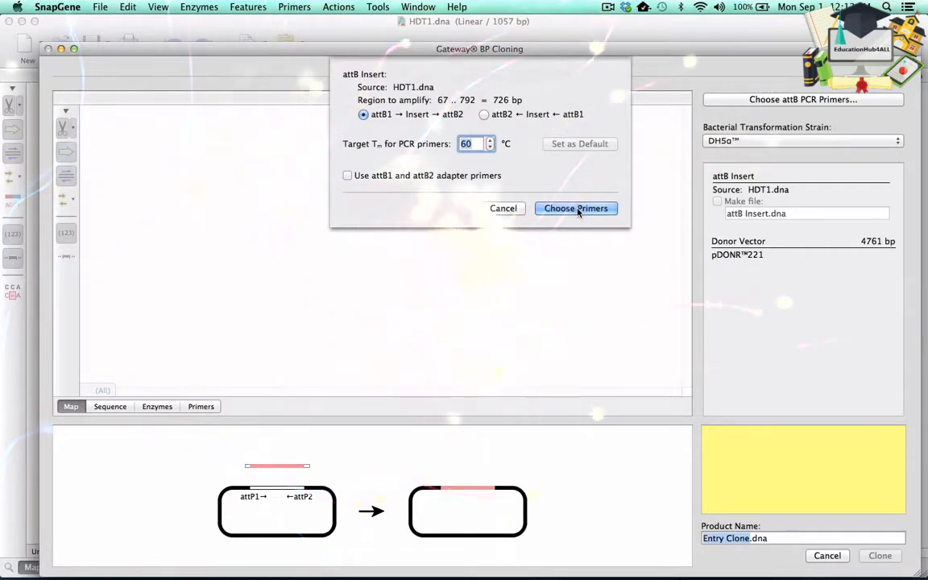
click(577, 209)
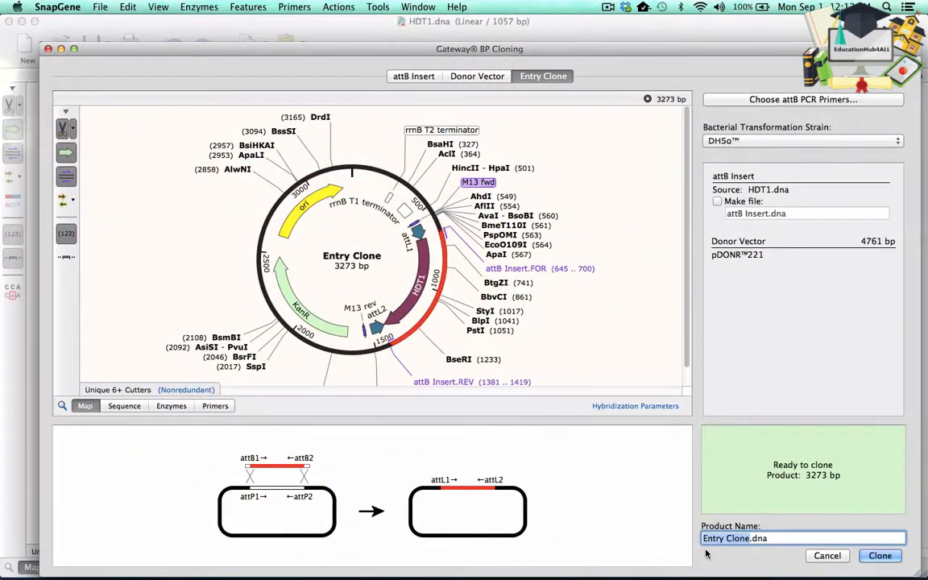
- Name the product HDT1 Entry Clone.dna and perform the BP clone
click(413, 77)
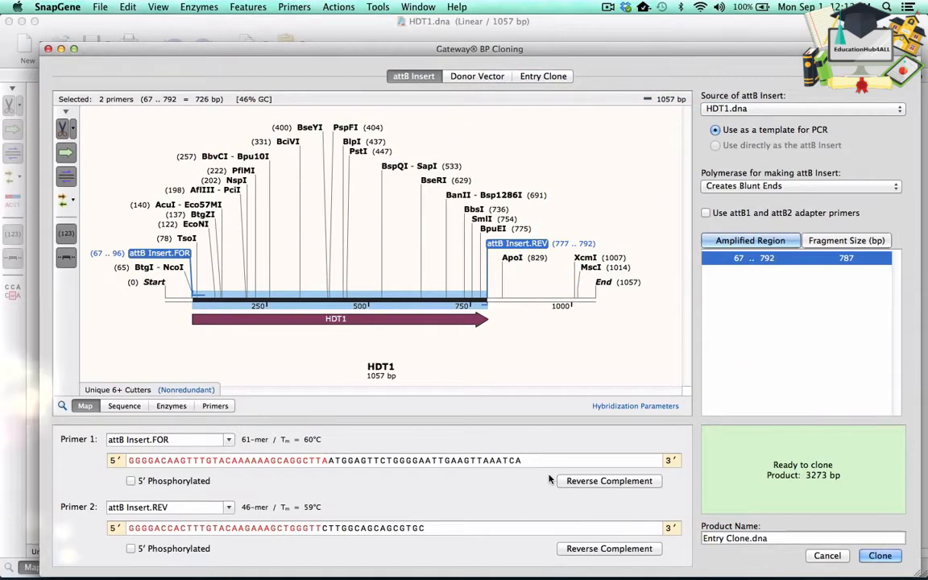
click(703, 538)
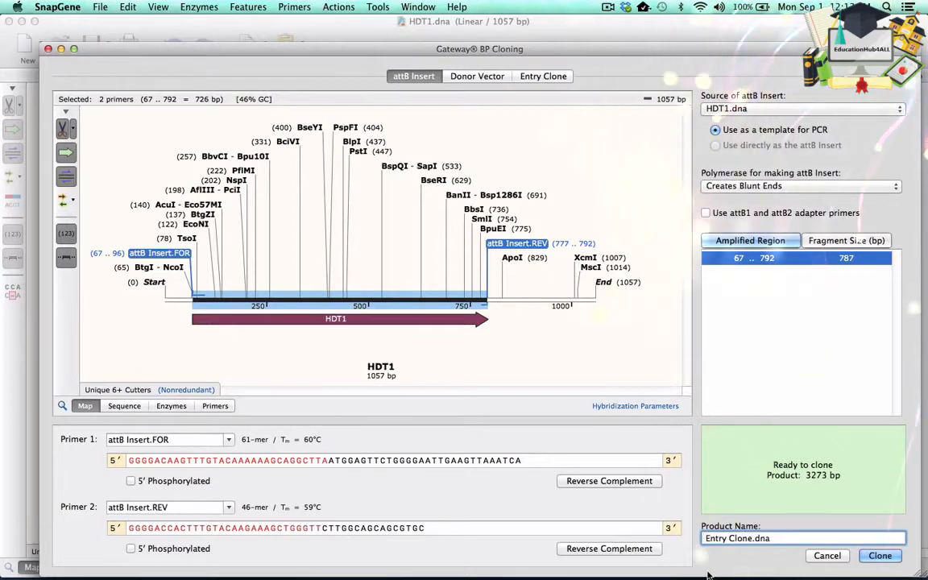
text(HDT1)
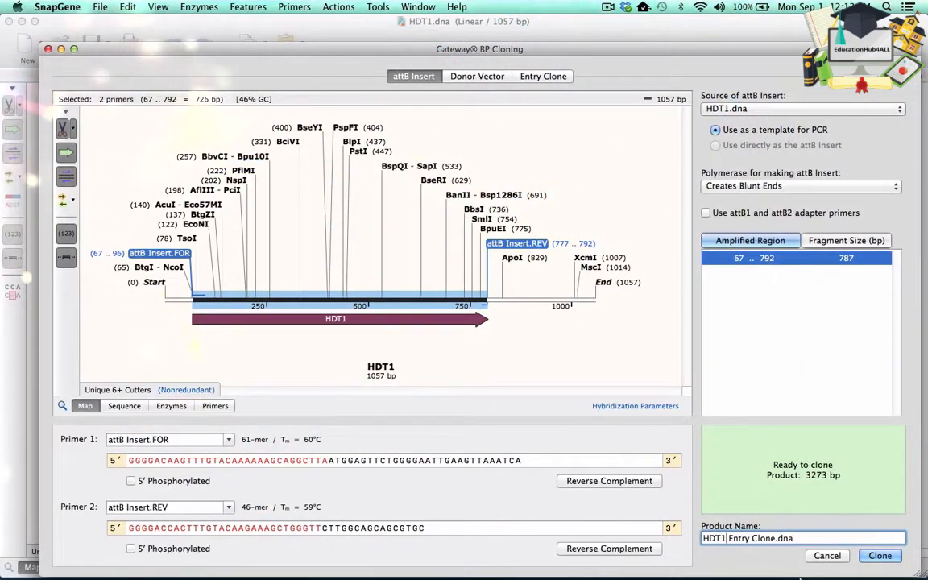
click(880, 556)
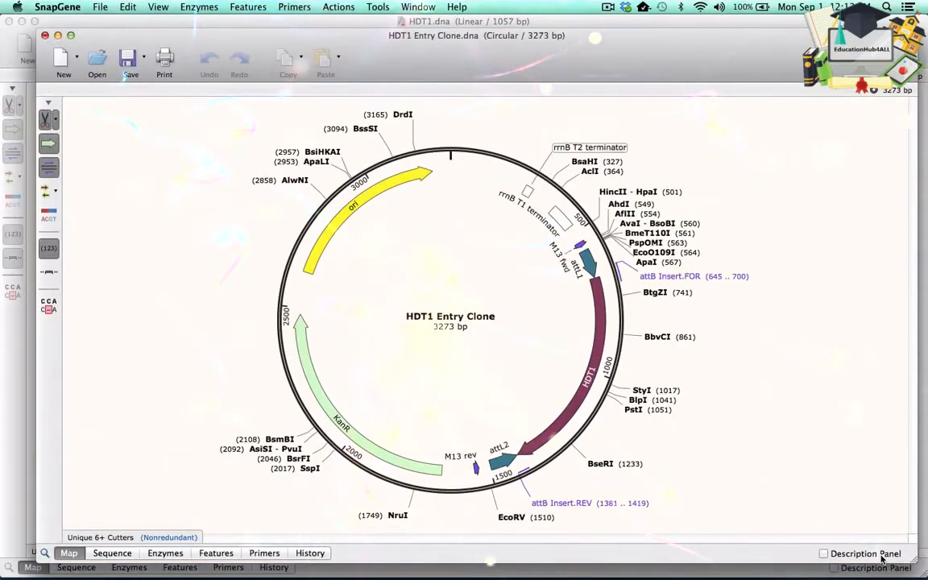
- Review the cloning history of the new entry clone
click(310, 553)
scroll(531, 450, down, 3)
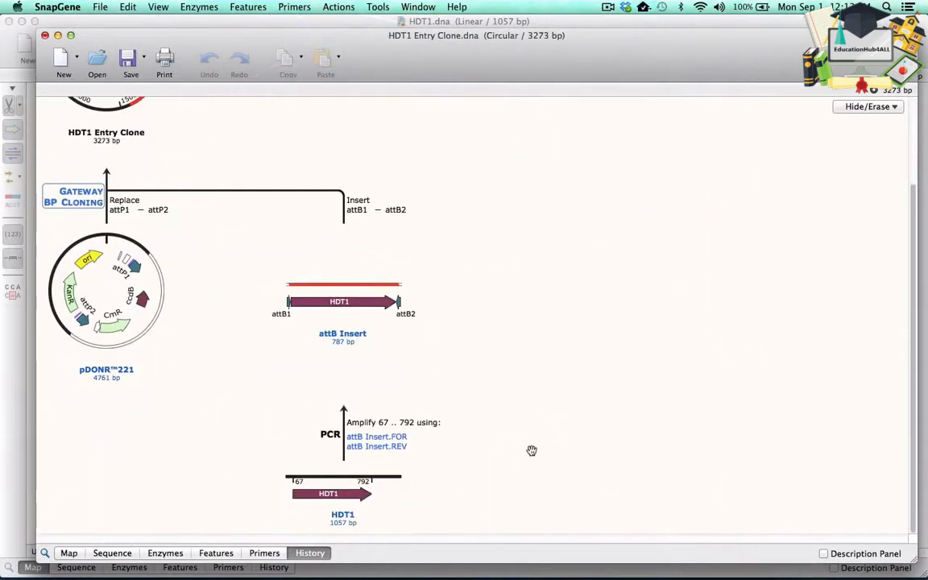
scroll(532, 451, up, 3)
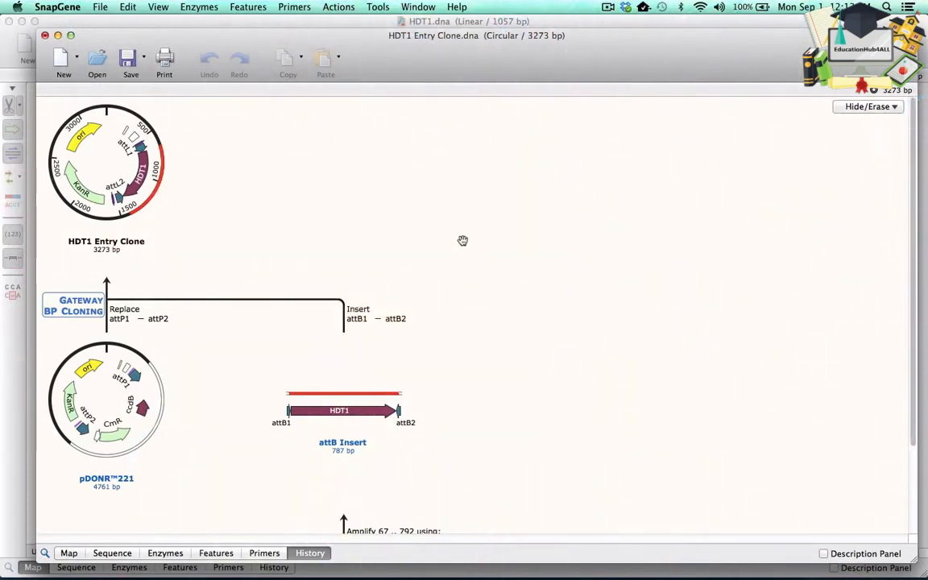
- Start a one-fragment LR Cloning and choose pEarleyGate 103.dna as the custom destination vector
click(351, 10)
mouse_move(368, 100)
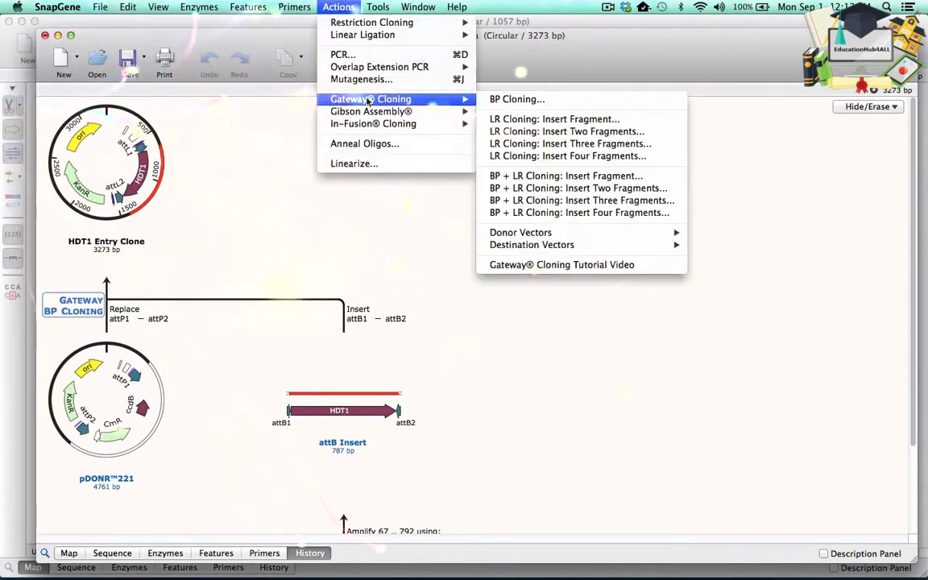
click(505, 120)
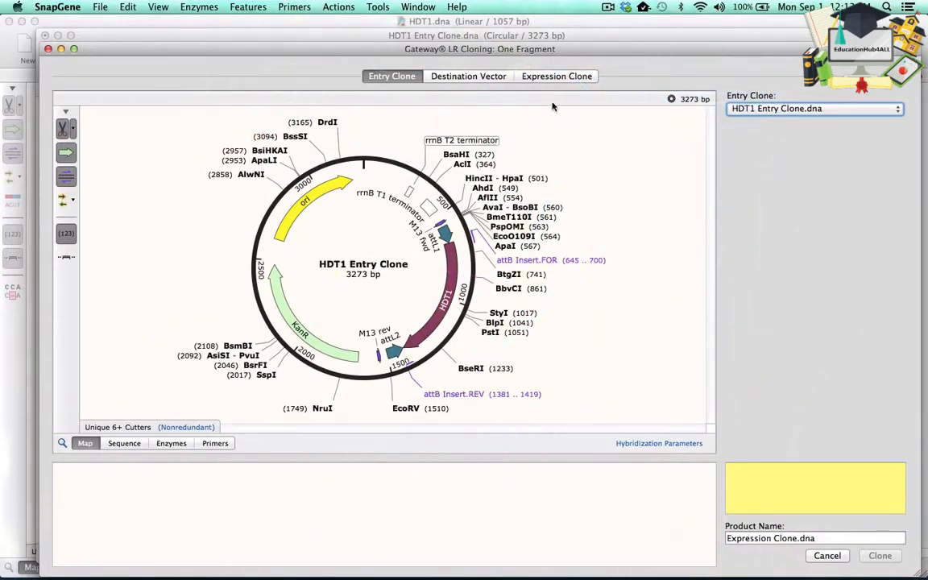
click(448, 73)
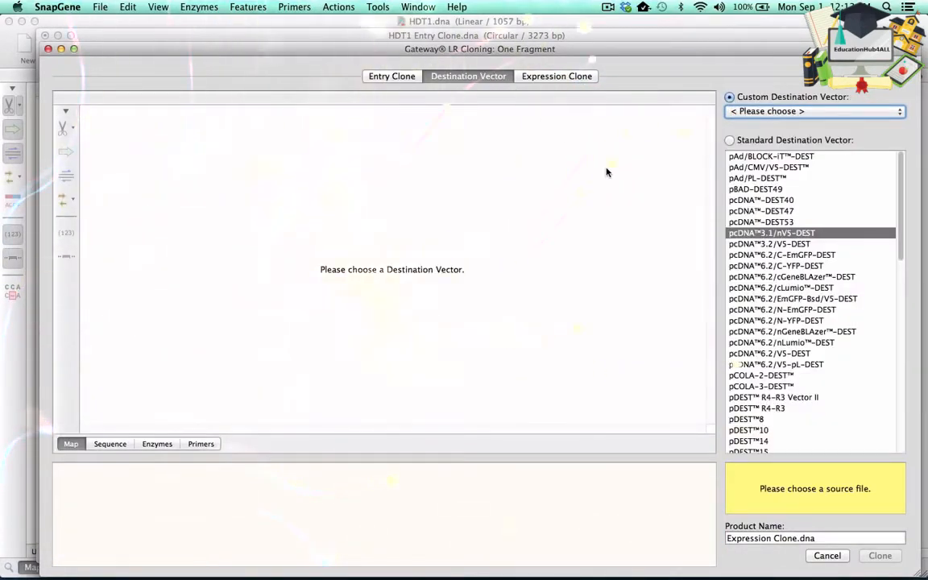
click(766, 112)
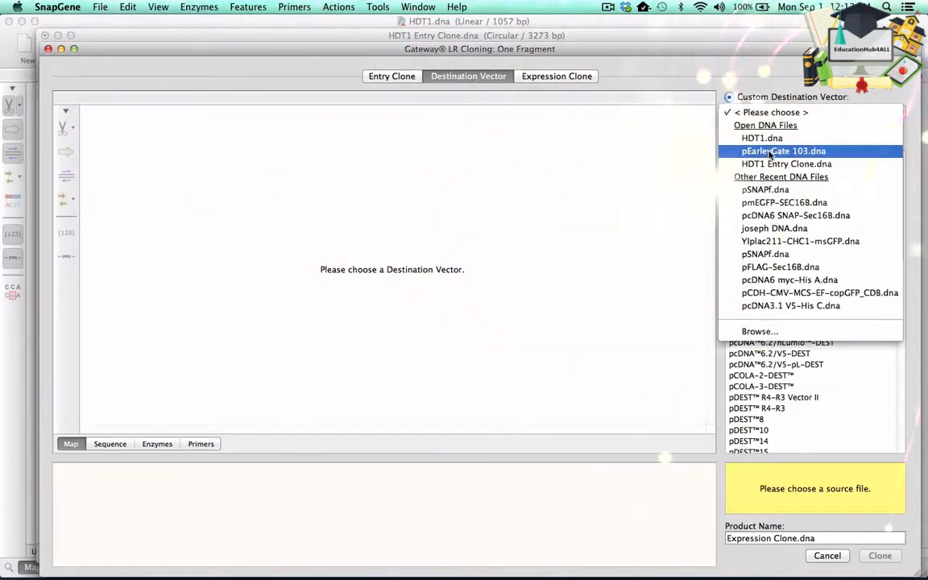
click(769, 152)
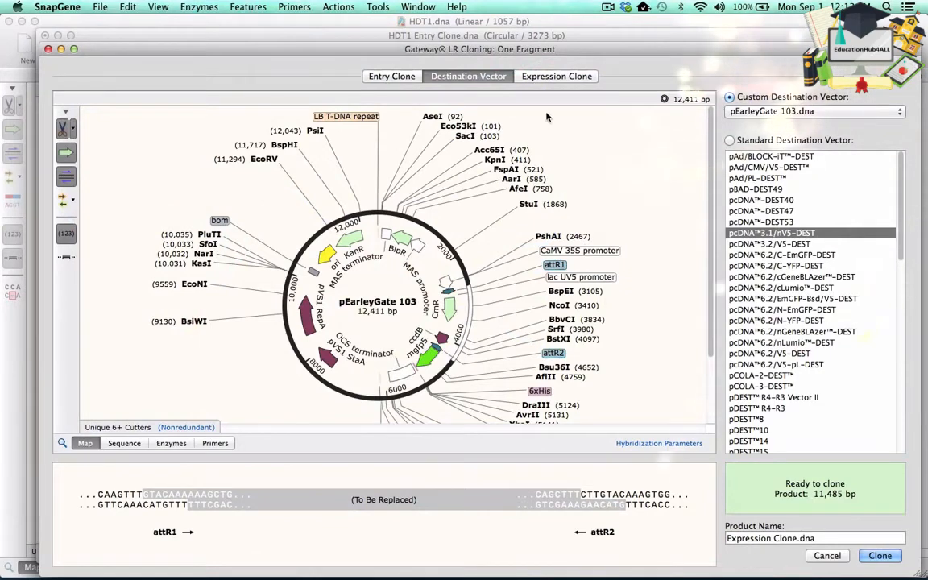
- Name the product HDT1 Expression Clone.dna and perform the LR clone
click(558, 77)
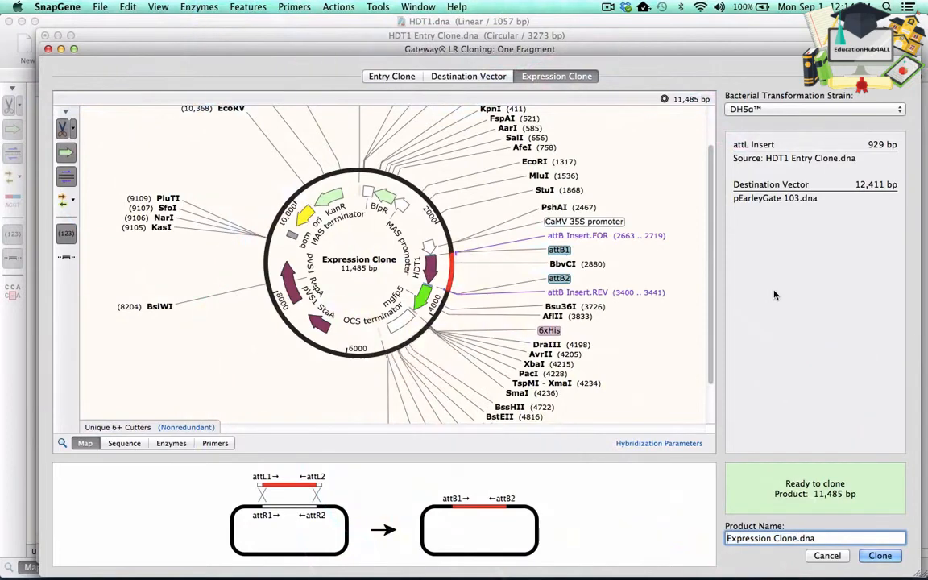
key(Left)
text(HDT1)
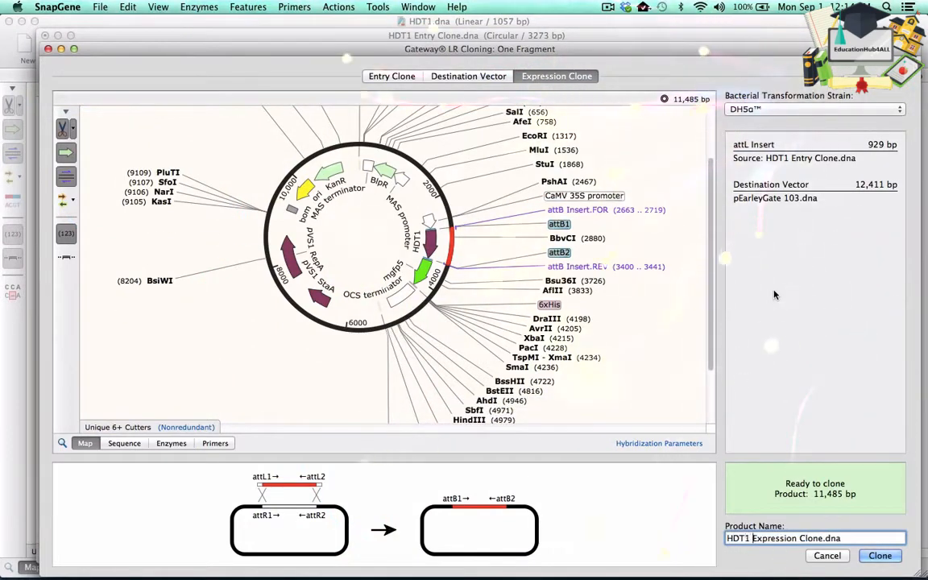
click(881, 556)
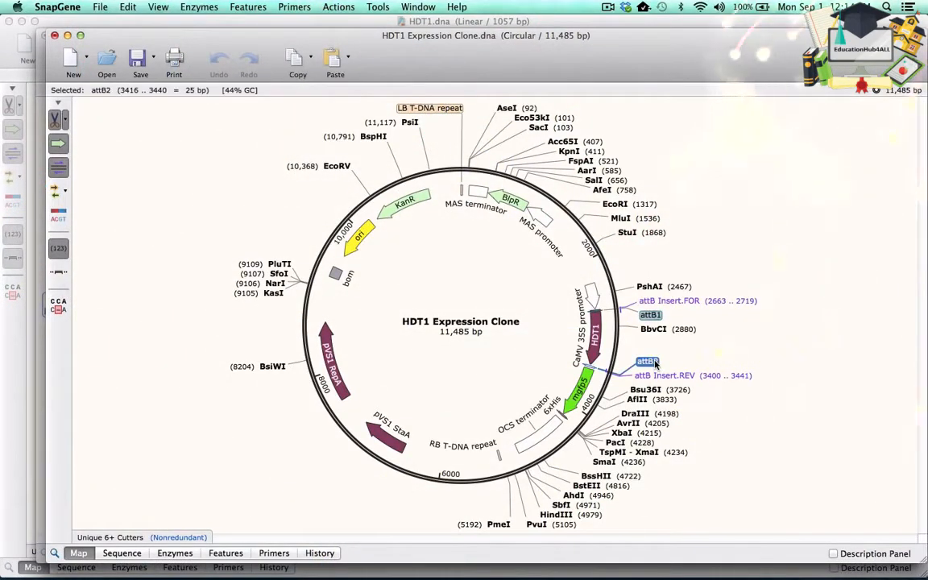
- Close the expression clone, entry clone and related sequence windows without saving
click(122, 554)
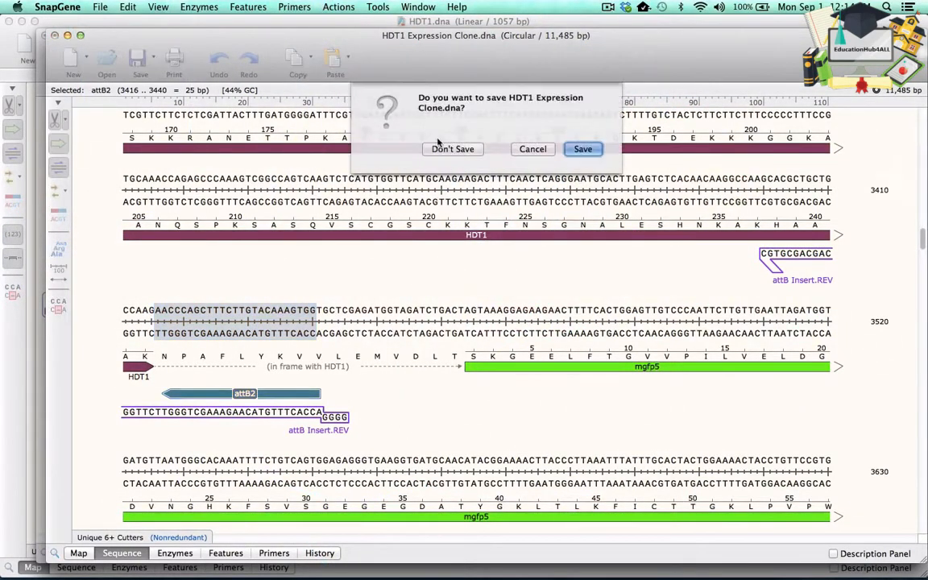
click(448, 149)
click(45, 35)
click(445, 149)
click(9, 22)
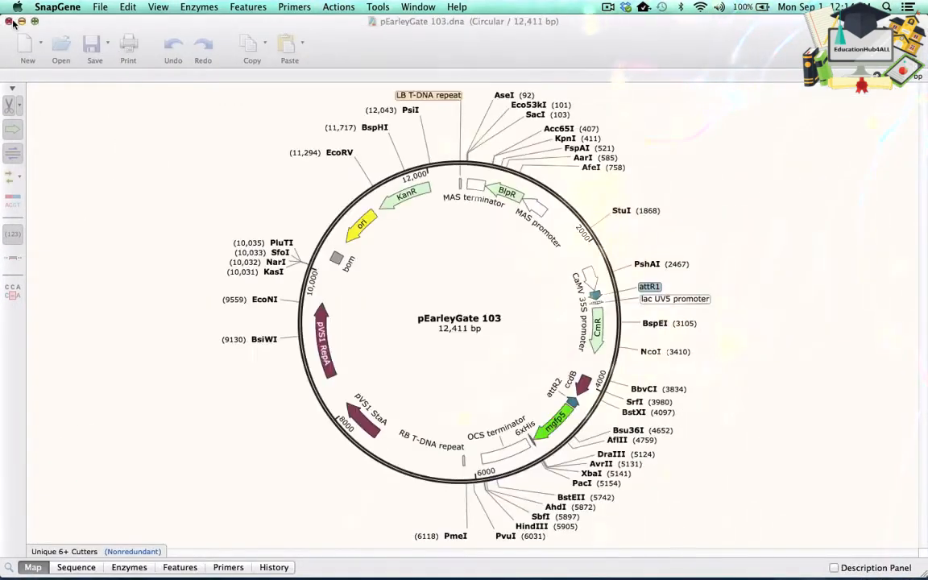
click(9, 22)
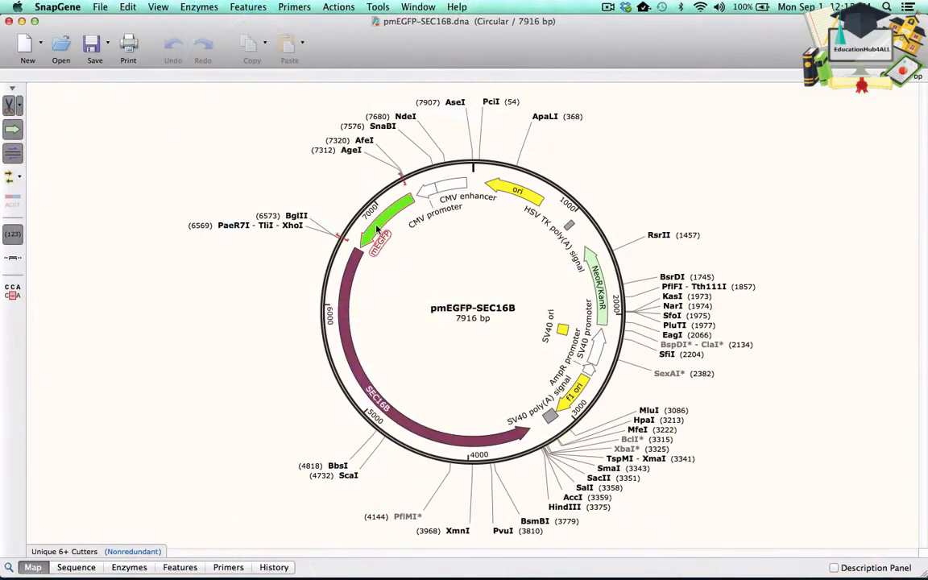
- Switch to the pSNAPf.dna window and start a BP + LR Cloning with two insert fragments
mouse_move(342, 314)
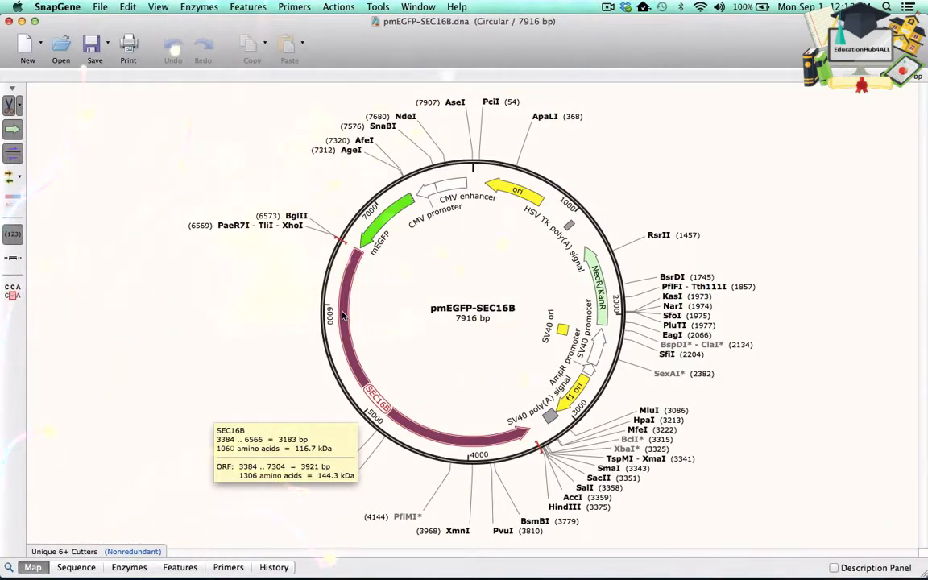
click(419, 8)
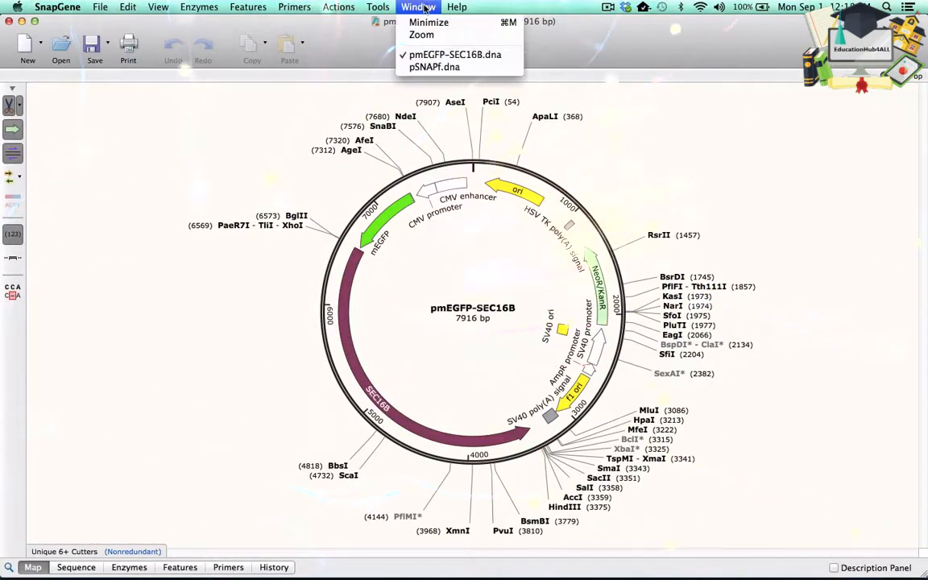
click(430, 68)
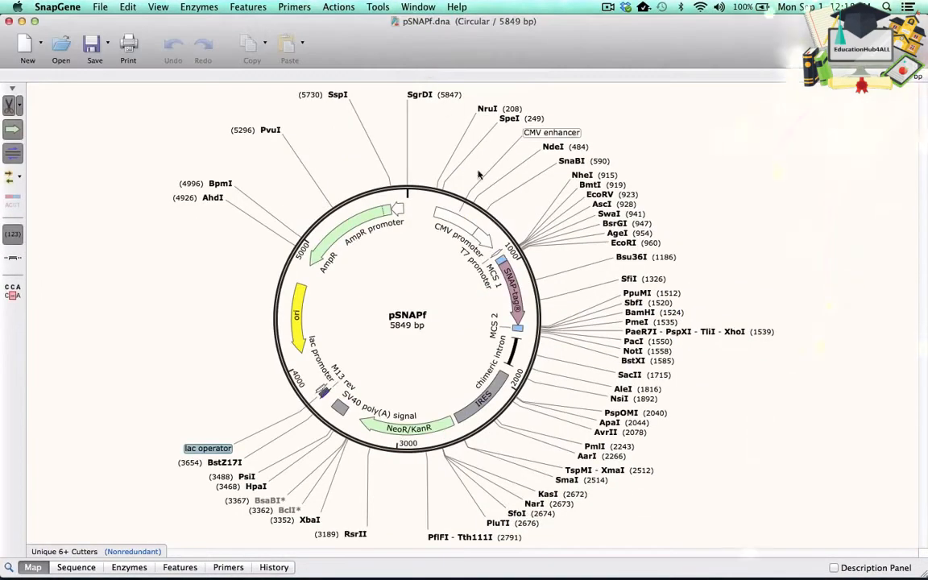
mouse_move(513, 285)
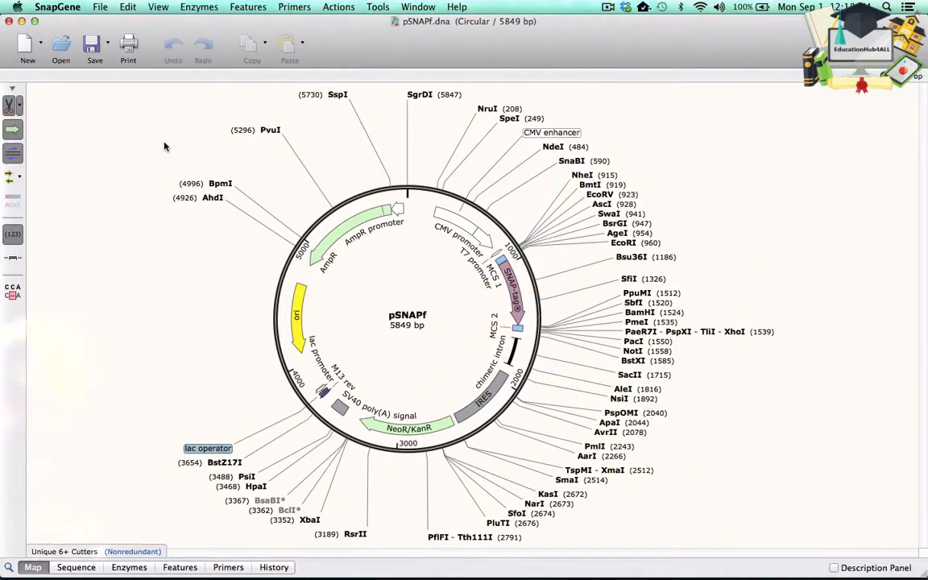
click(339, 6)
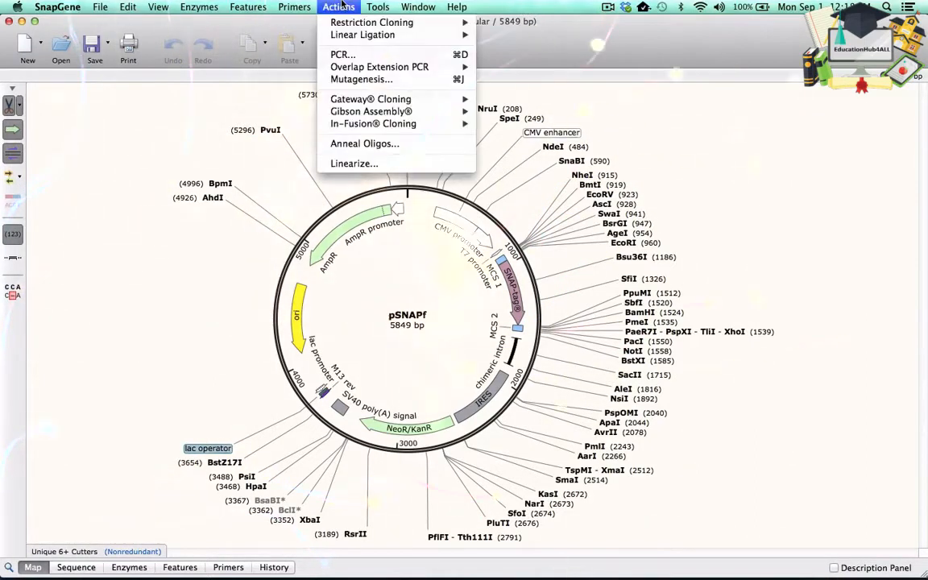
mouse_move(435, 98)
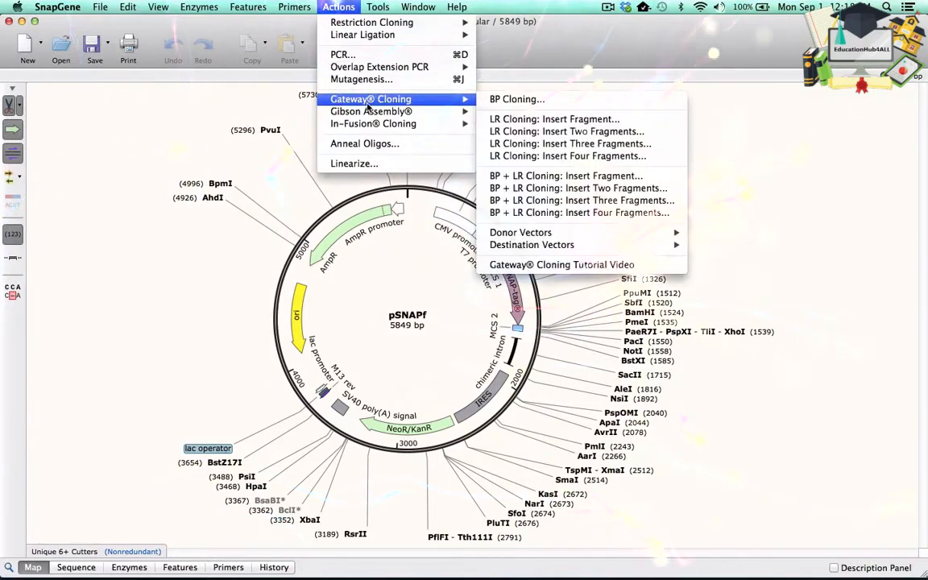
click(529, 187)
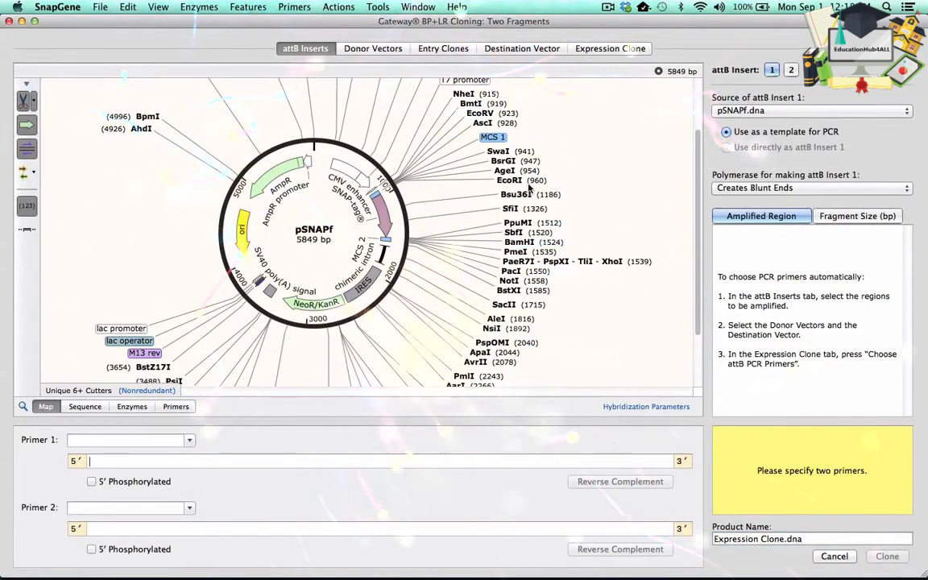
- Select the SNAP-tag feature as attB insert 1, and the SEC16B feature of pmEGFP-SEC16B.dna as attB insert 2
click(384, 217)
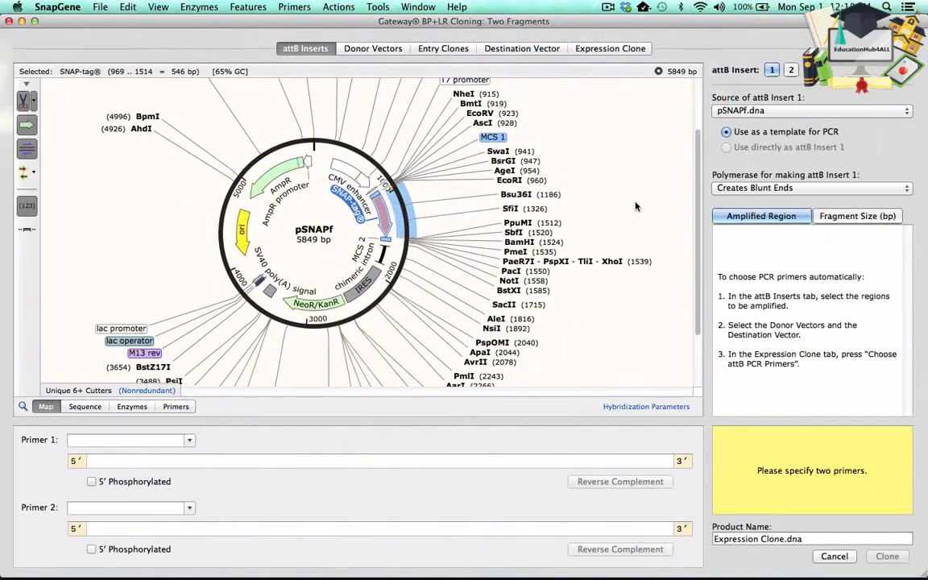
click(792, 71)
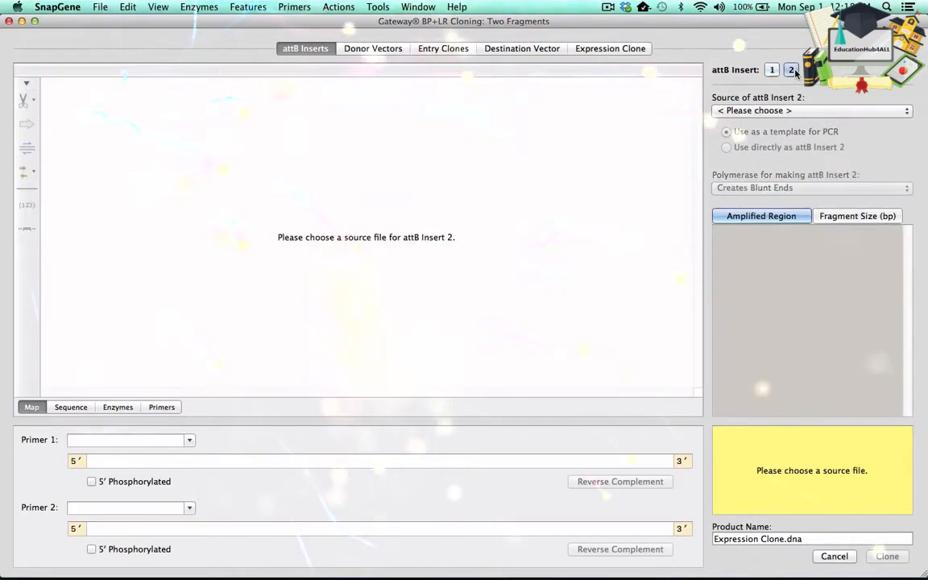
click(782, 113)
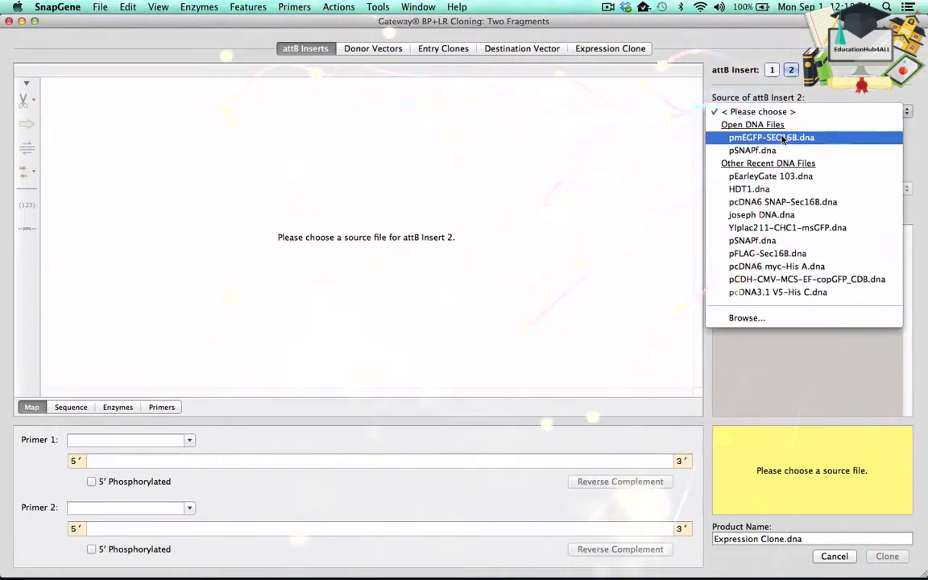
click(771, 138)
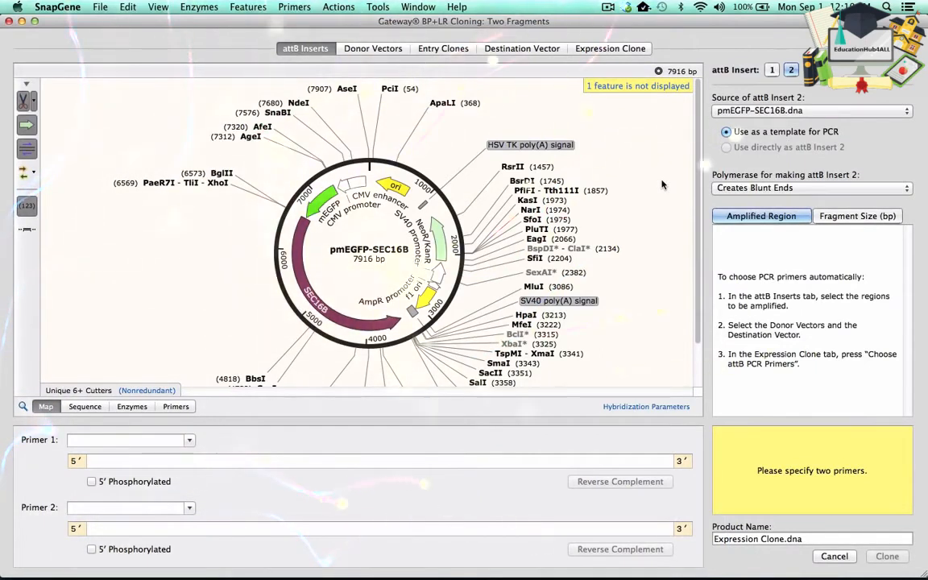
click(324, 316)
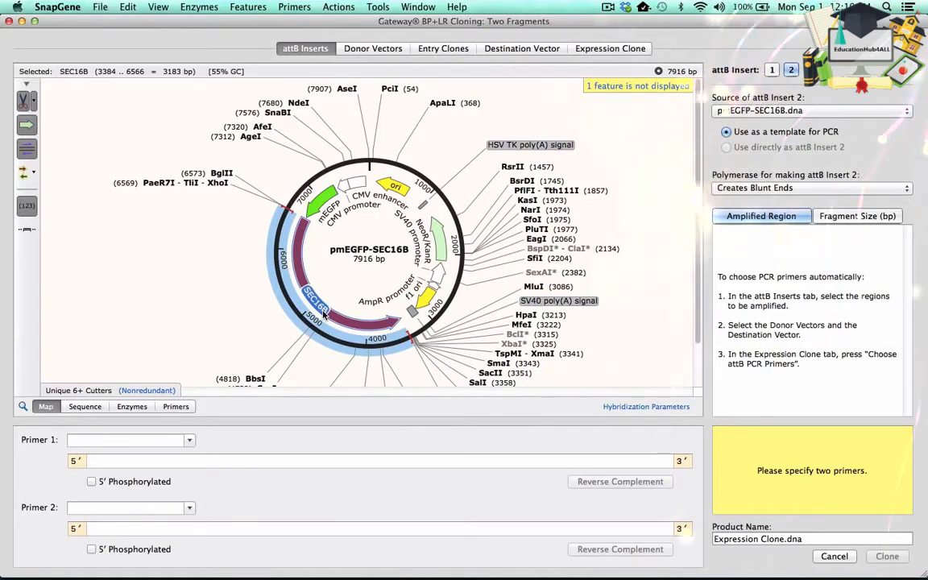
- Choose pDONR™221 P1-P5r as donor vector 1 and pDONR™221 P5-P2 as donor vector 2
click(373, 49)
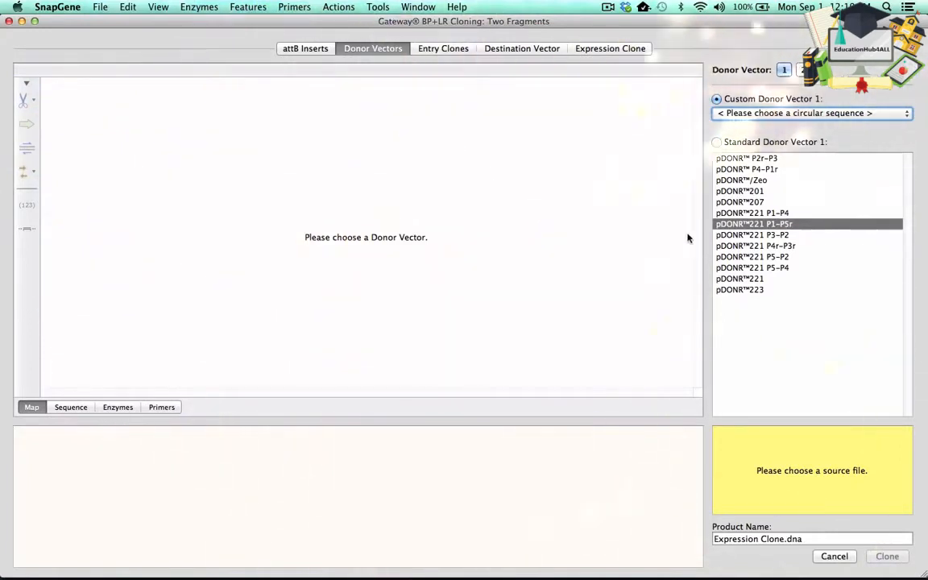
click(733, 225)
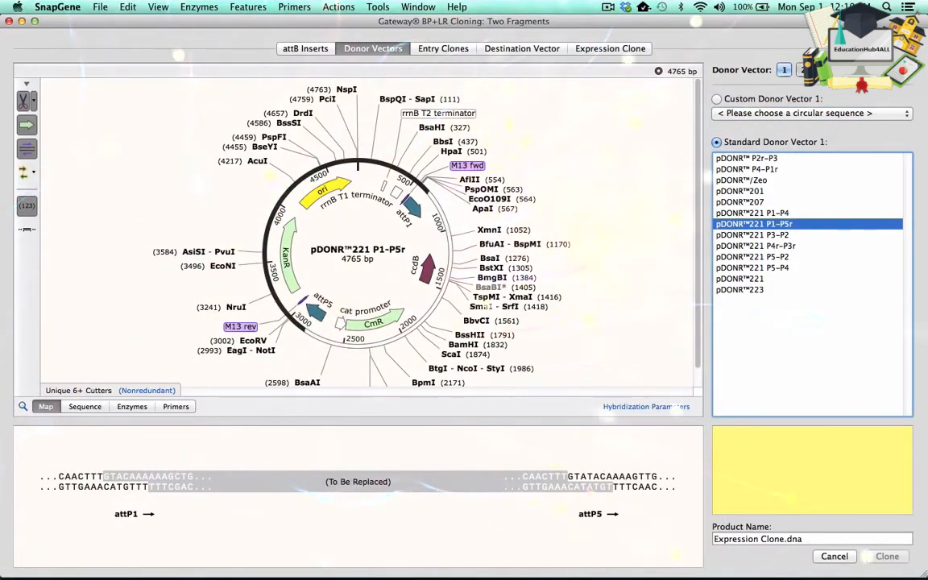
click(802, 70)
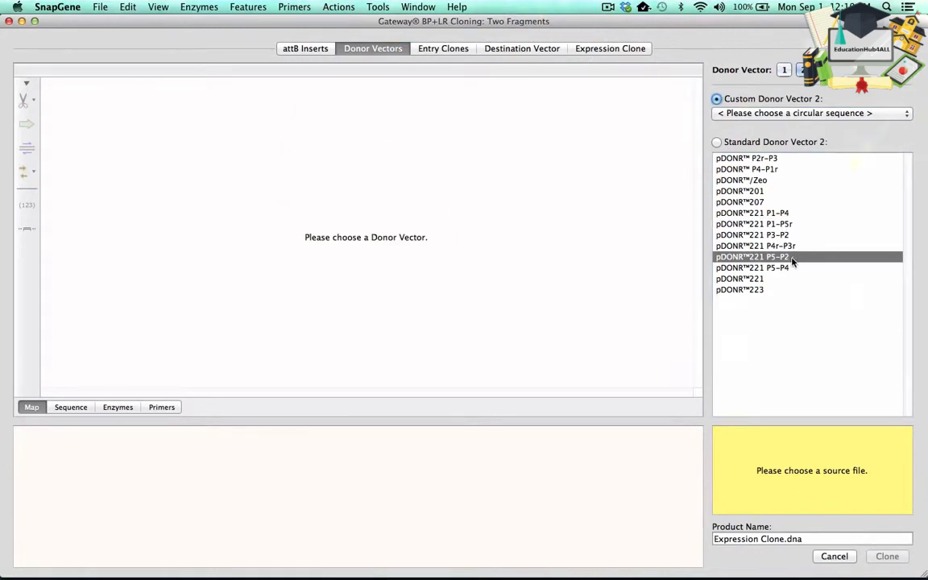
click(785, 257)
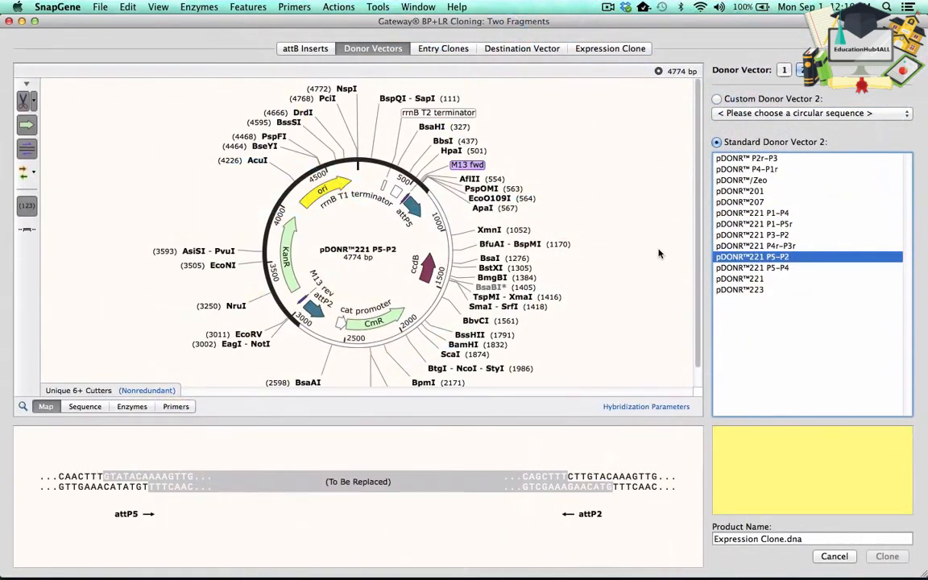
- Choose pcDNA™3.1/nV5-DEST as the standard destination vector
click(454, 49)
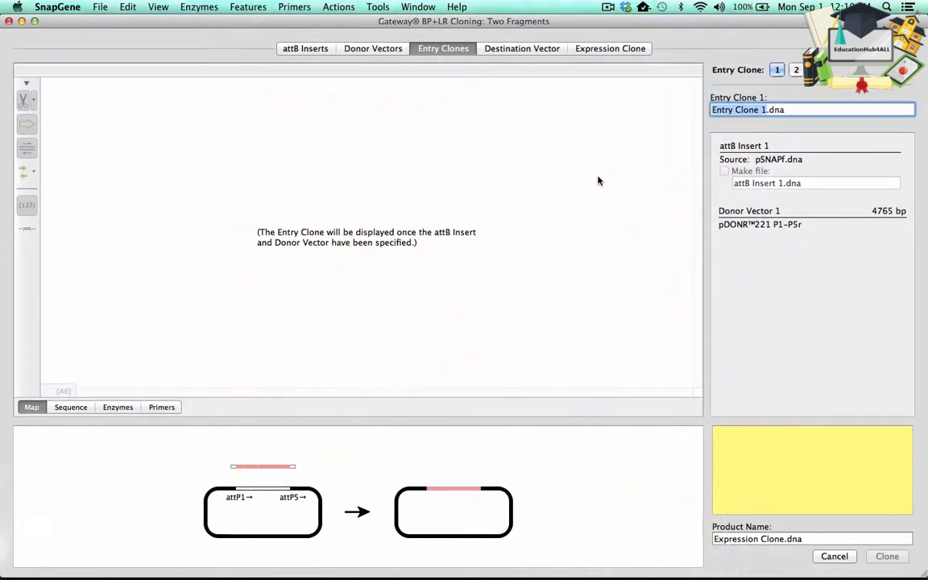
click(537, 51)
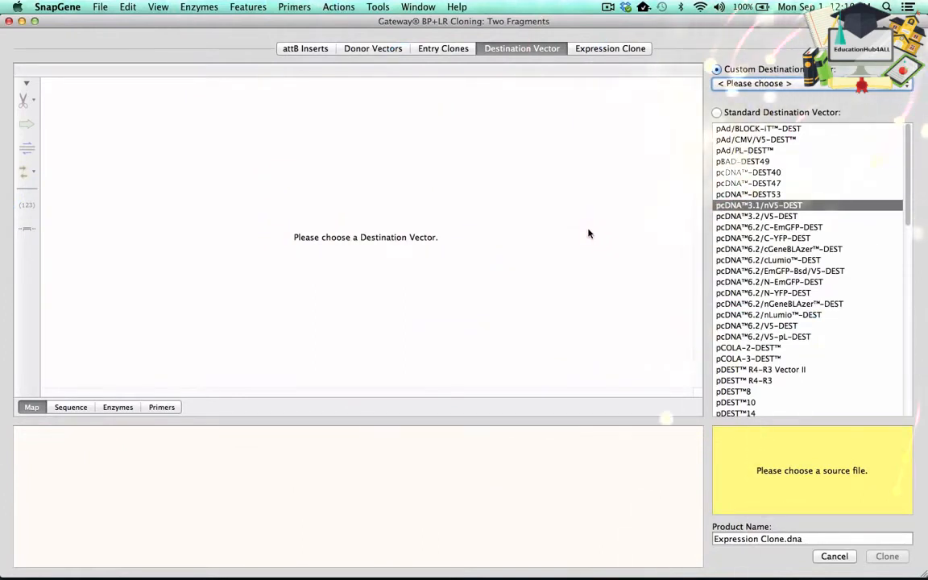
click(773, 208)
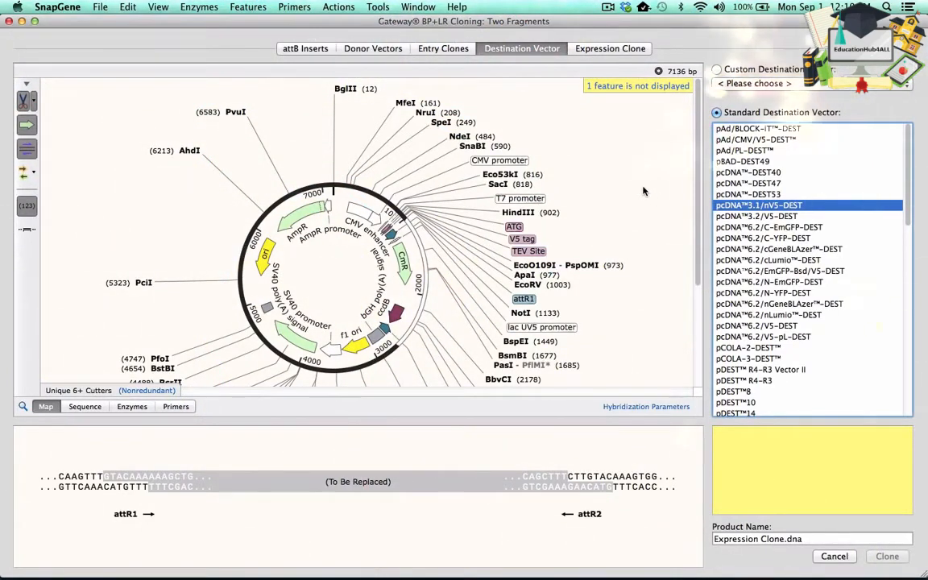
- Choose attB PCR primers with insert 2 oriented attB2 ← Insert ← attB5, and perform the clone
click(612, 49)
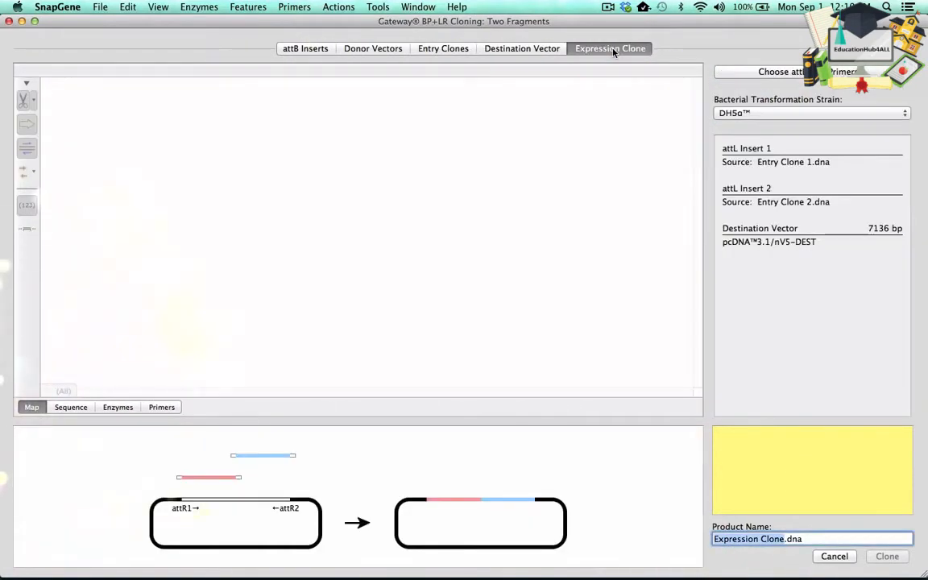
click(733, 73)
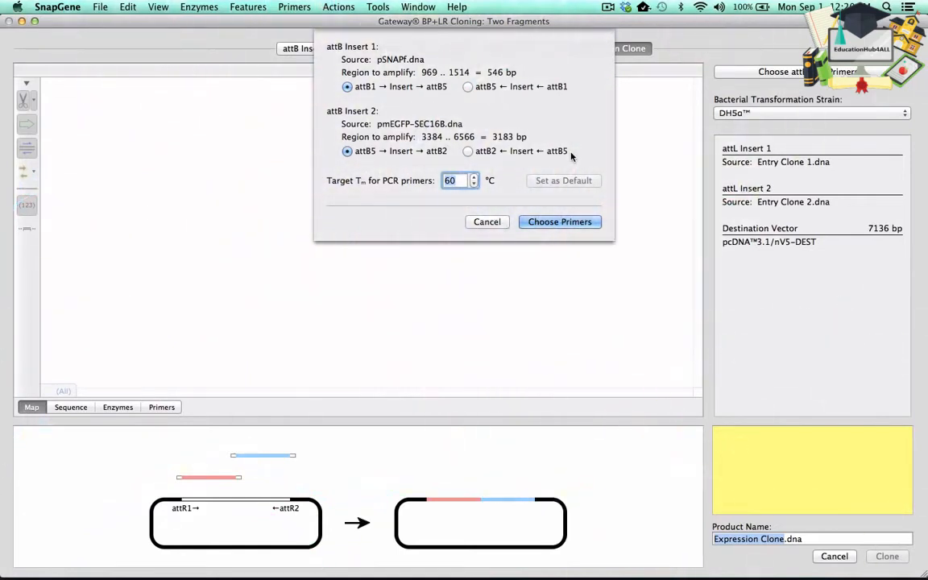
click(468, 151)
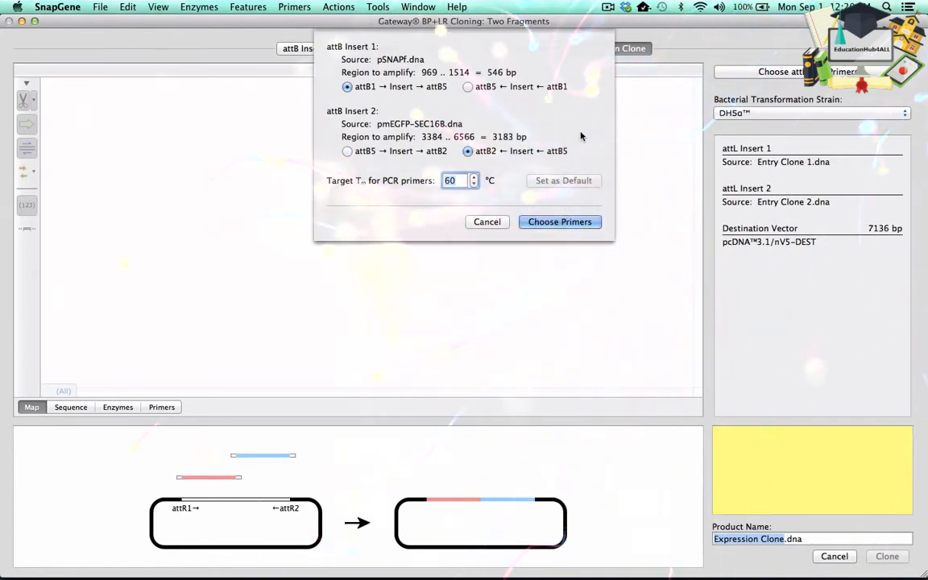
click(567, 223)
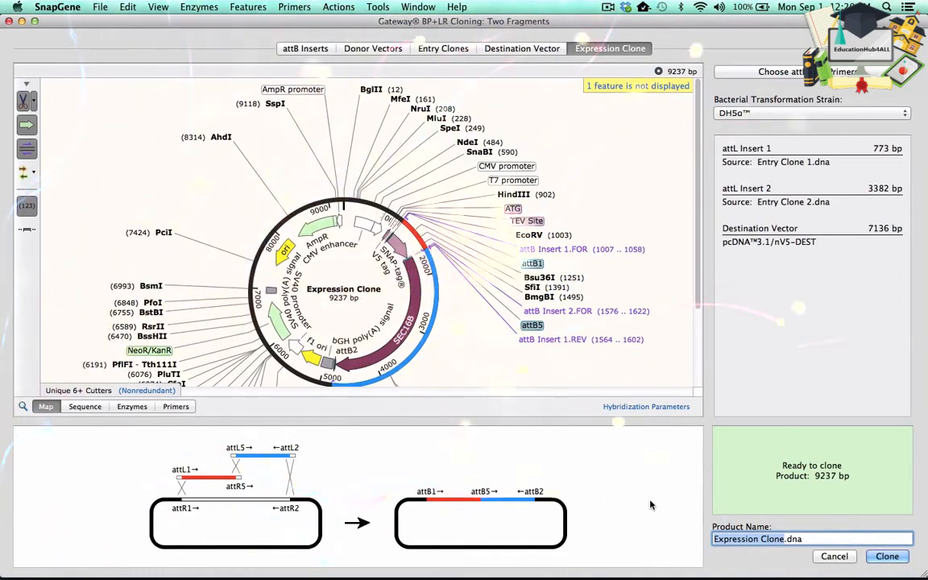
click(887, 556)
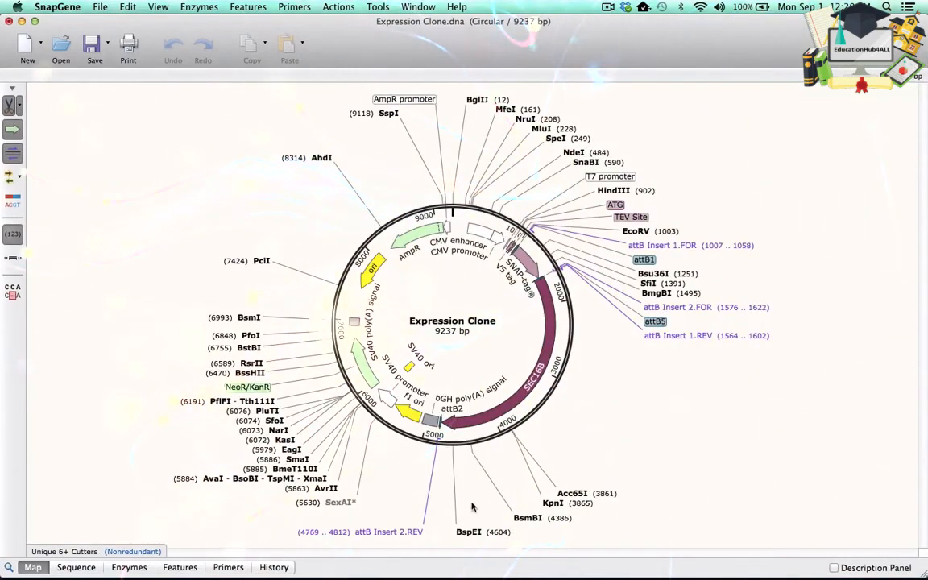
- Inspect the expression clone's sequence around the attB1 and attB5 junctions of SNAP-tag and SEC16B
click(76, 567)
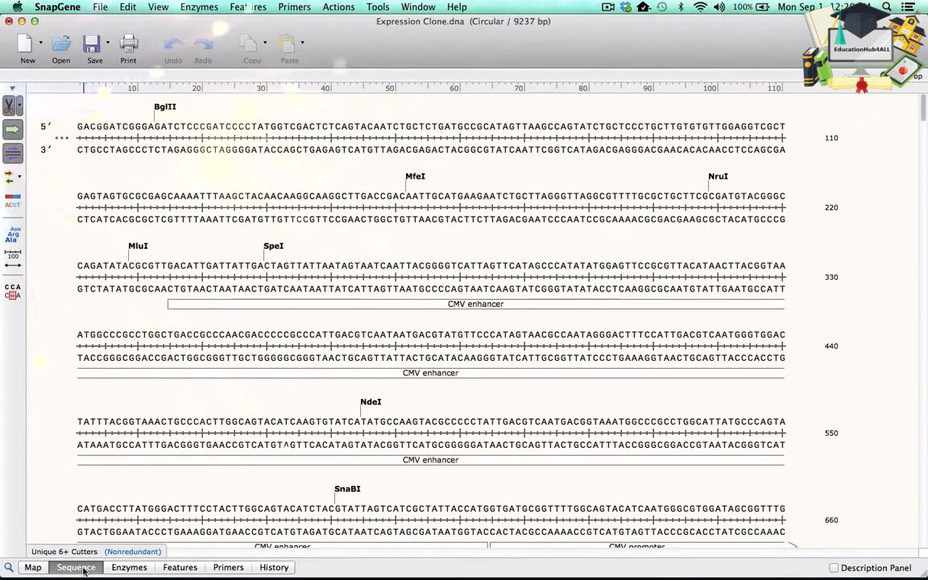
scroll(228, 408, down, 10)
scroll(228, 408, down, 3)
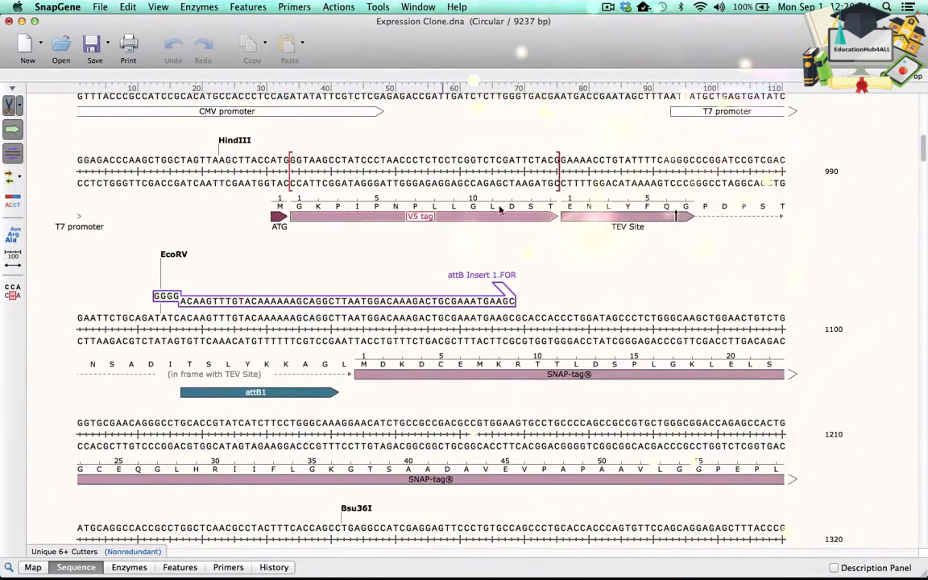
click(587, 218)
click(521, 285)
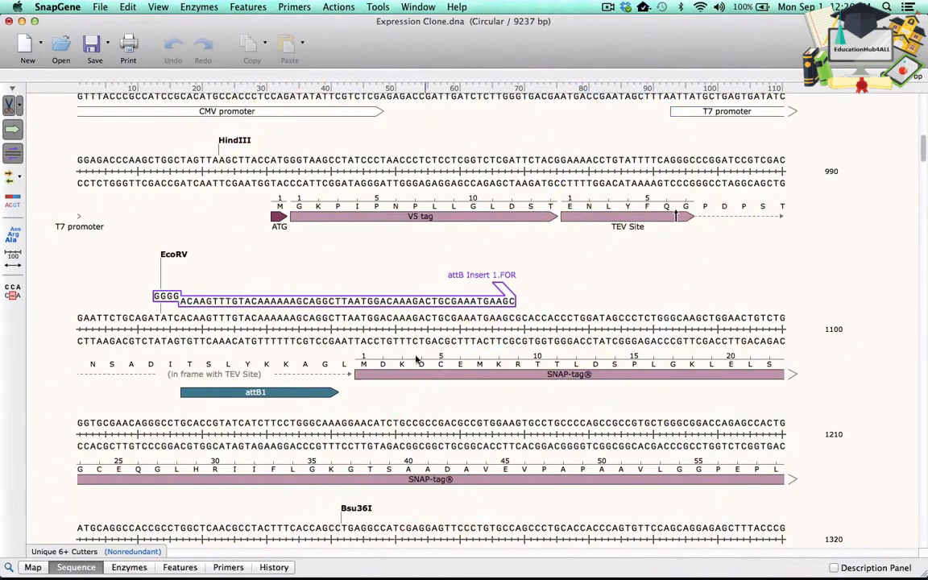
scroll(413, 394, down, 10)
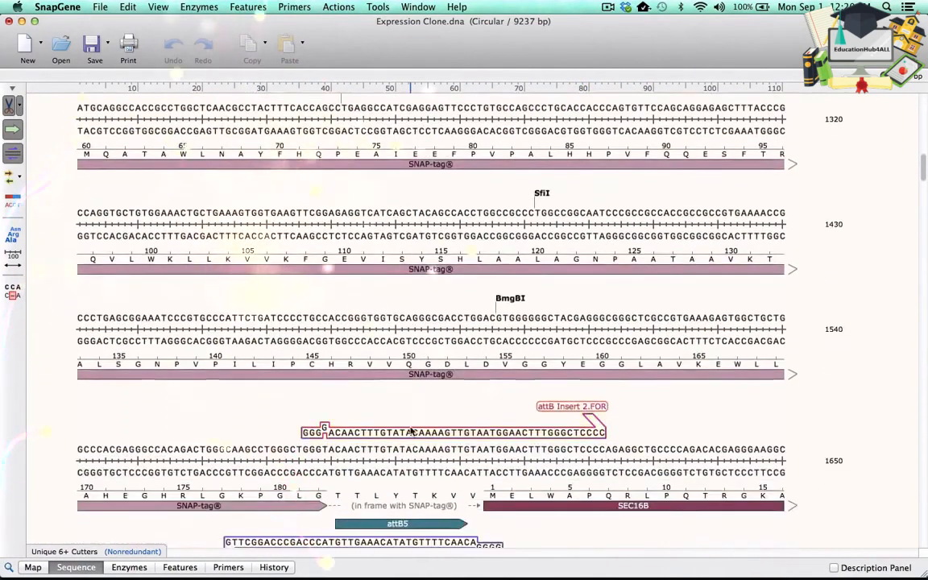
scroll(411, 432, down, 2)
click(505, 431)
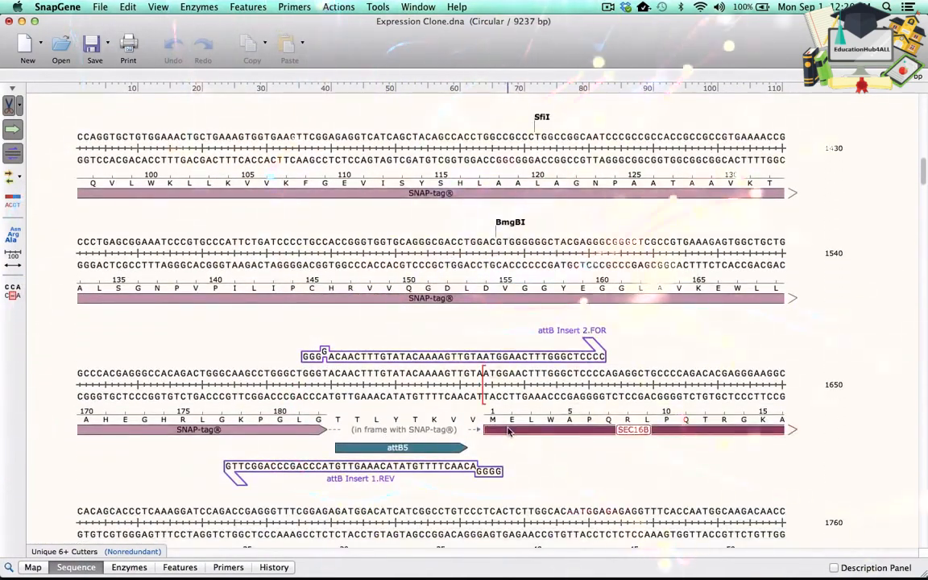
click(303, 224)
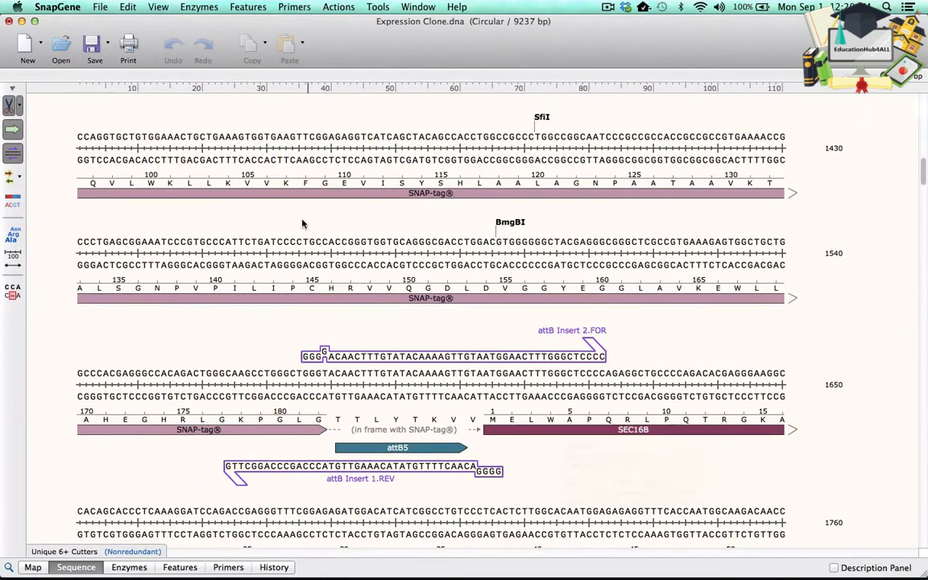
- Close the expression clone and Entry Clone 2 windows without saving
click(9, 21)
click(427, 134)
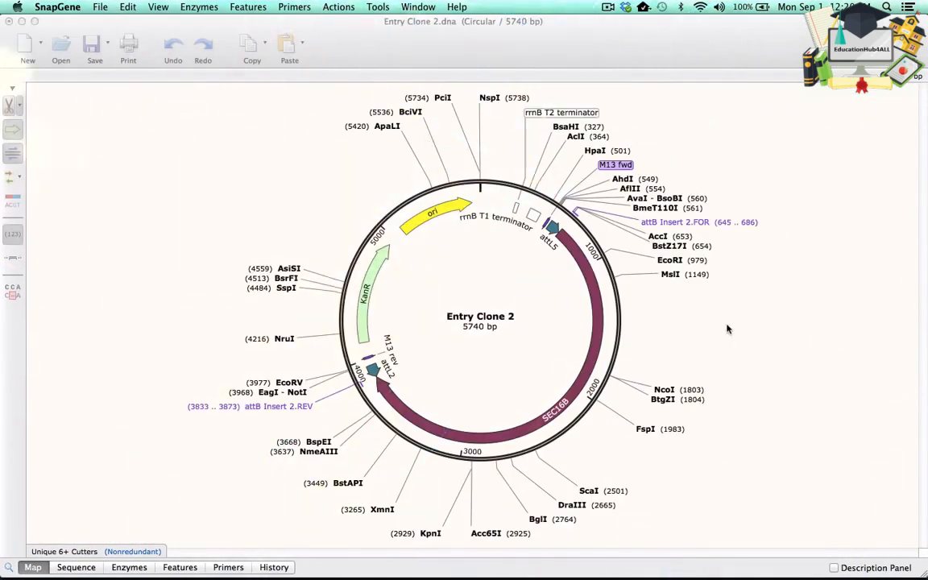
click(9, 22)
click(410, 136)
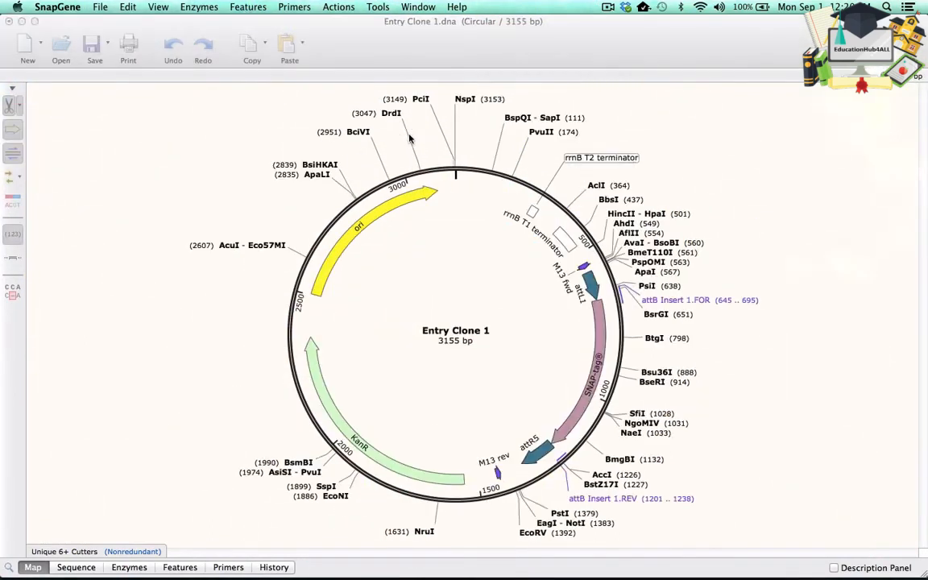